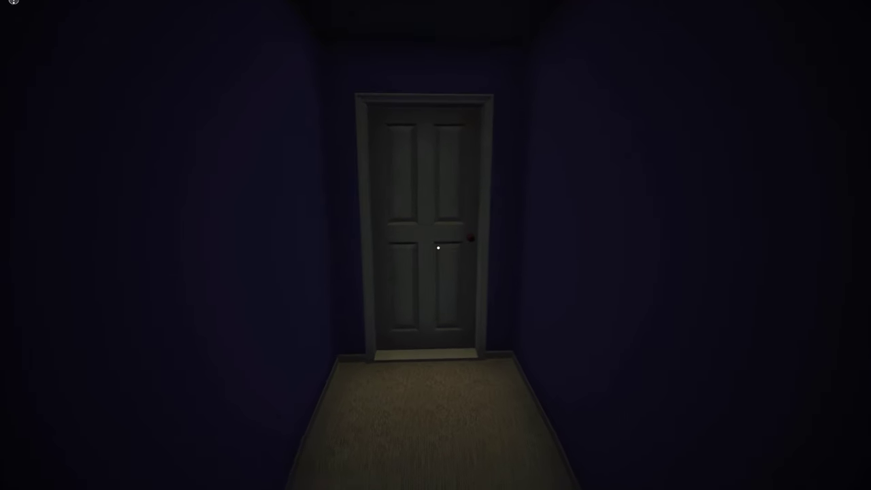
pyautogui.click(438, 248)
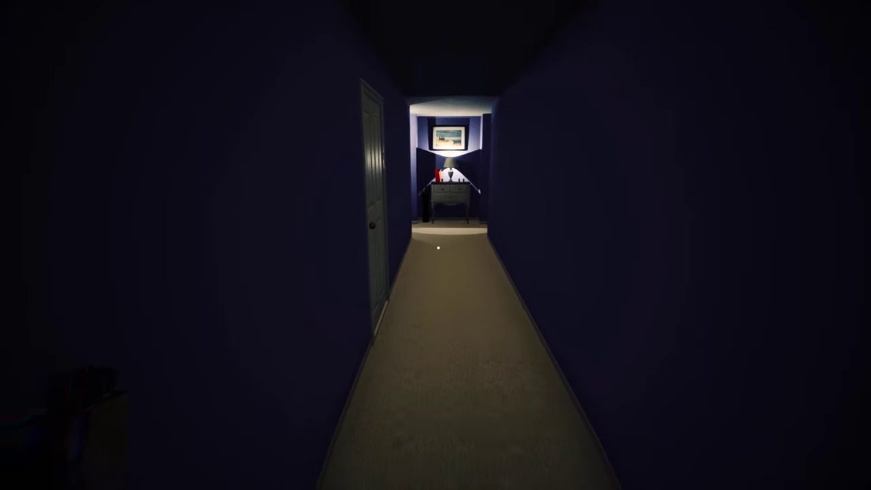
pyautogui.click(436, 249)
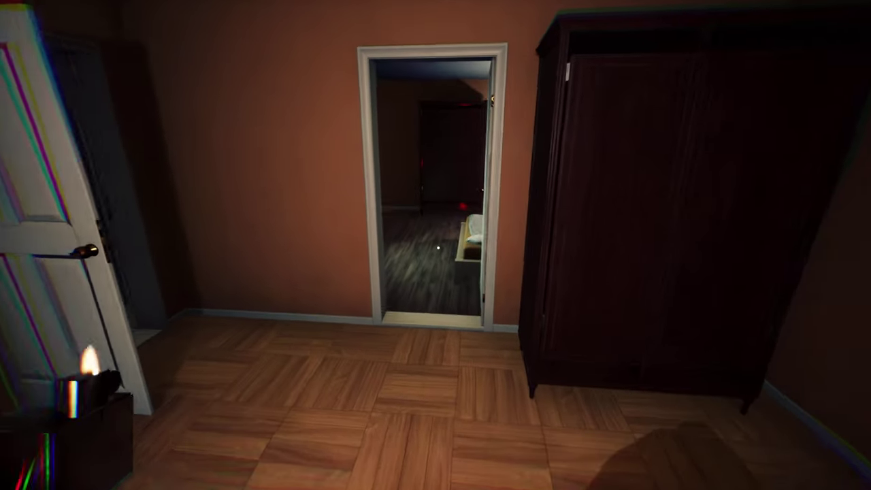
pyautogui.press('w')
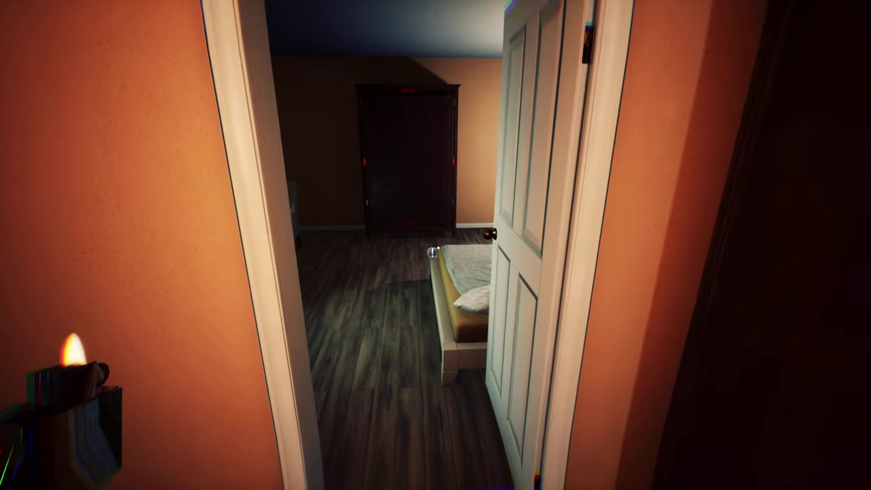
pyautogui.press('w')
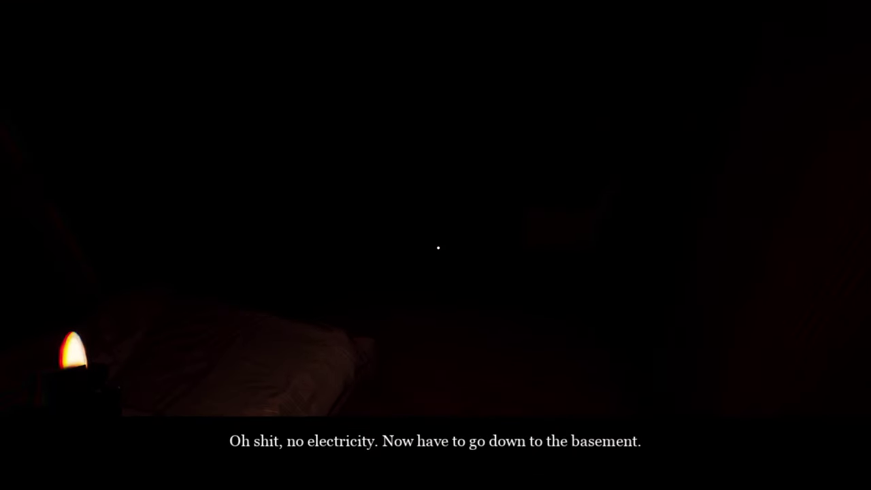
pyautogui.press('w')
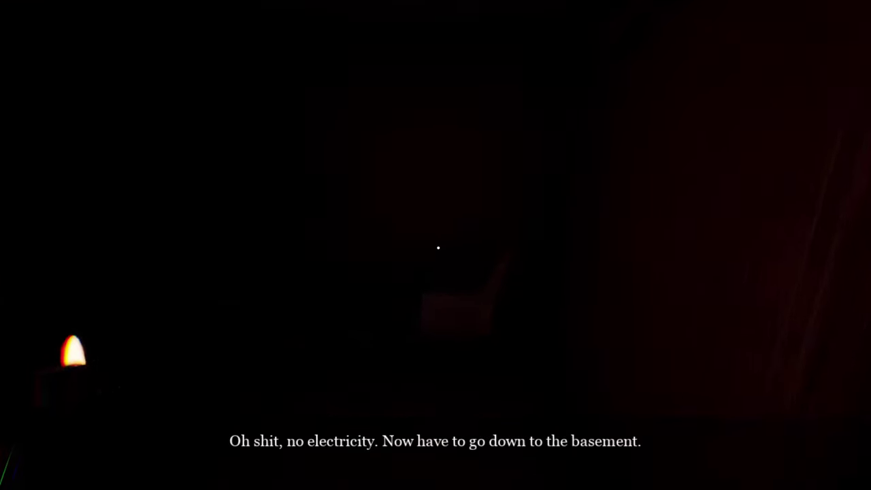
pyautogui.press('w')
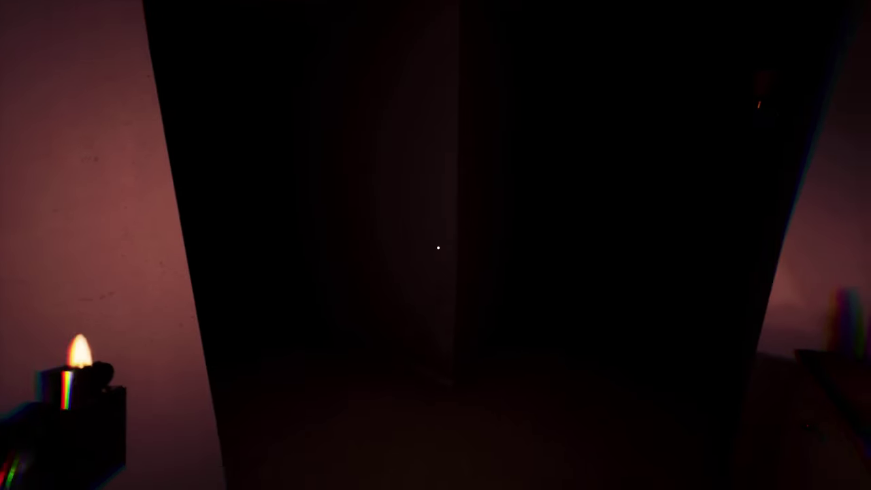
pyautogui.press('w')
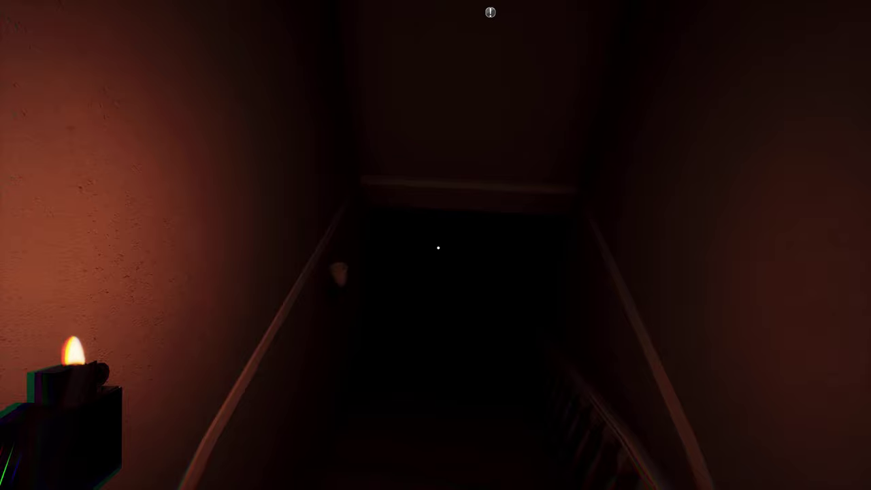
pyautogui.press('w')
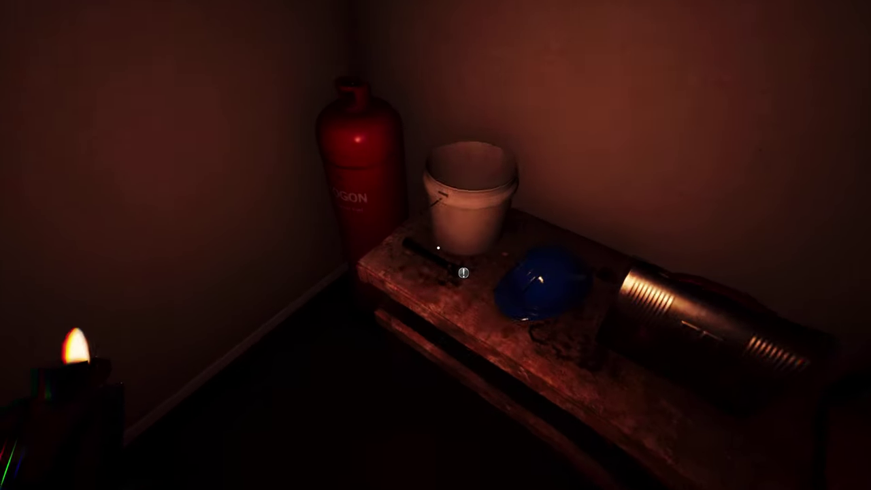
pyautogui.click(482, 260)
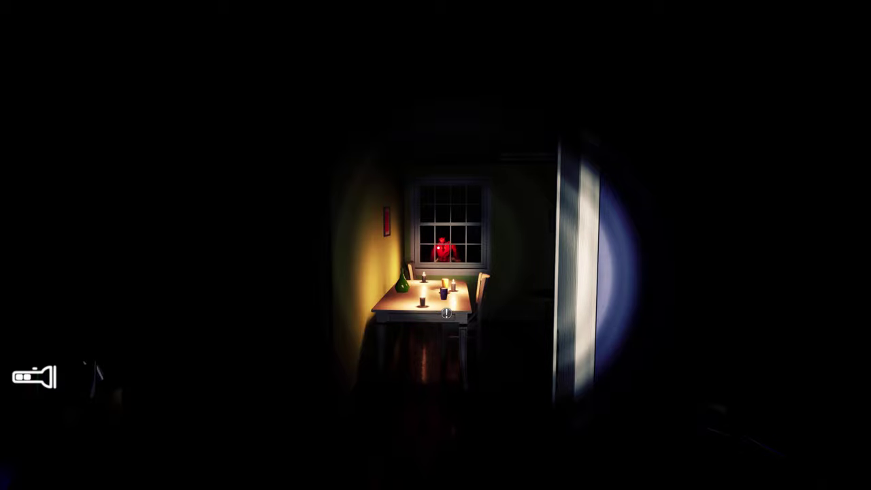
pyautogui.press('w')
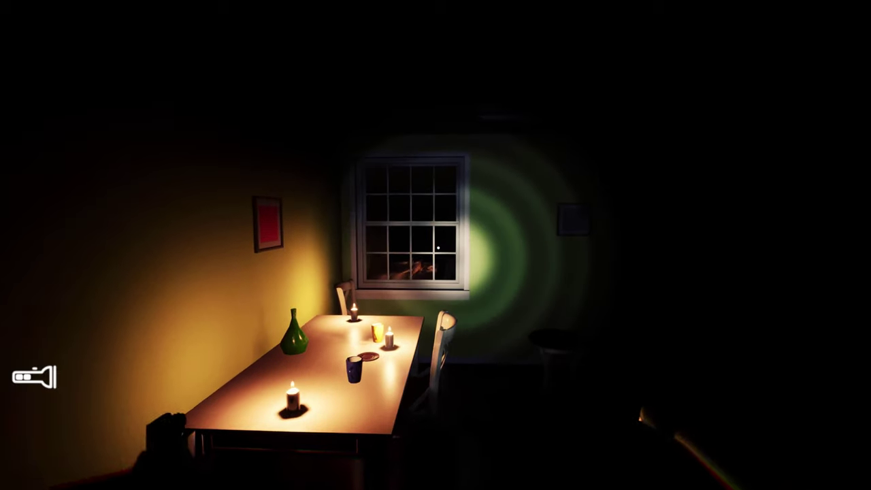
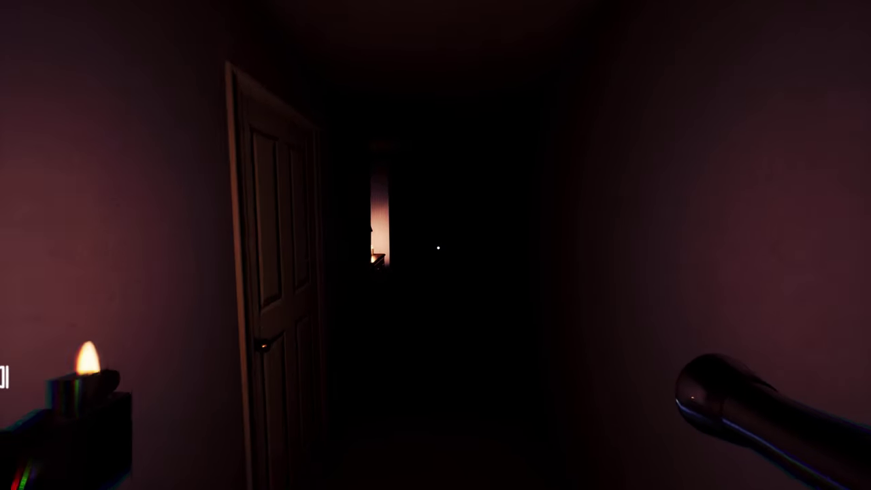
pyautogui.press('w')
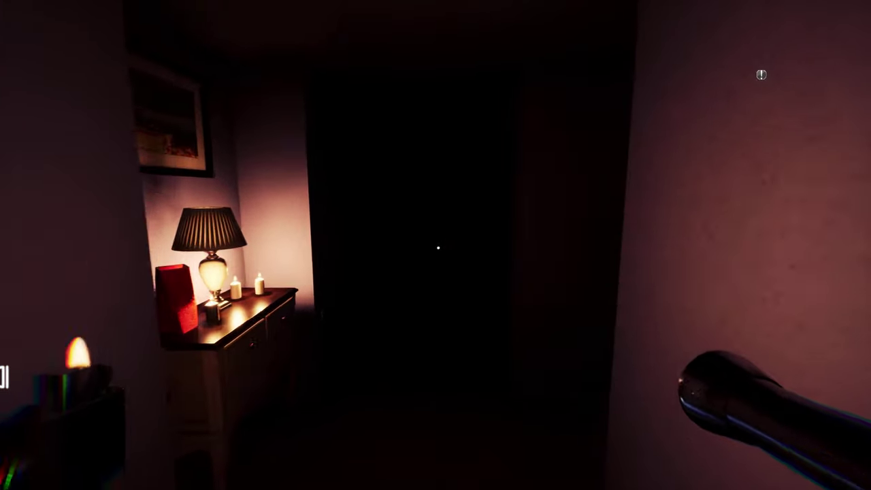
pyautogui.press('w')
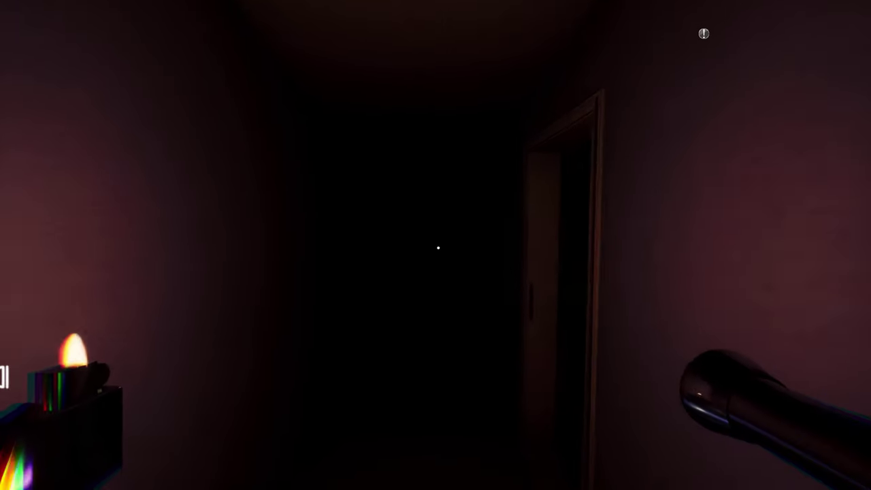
pyautogui.press('w')
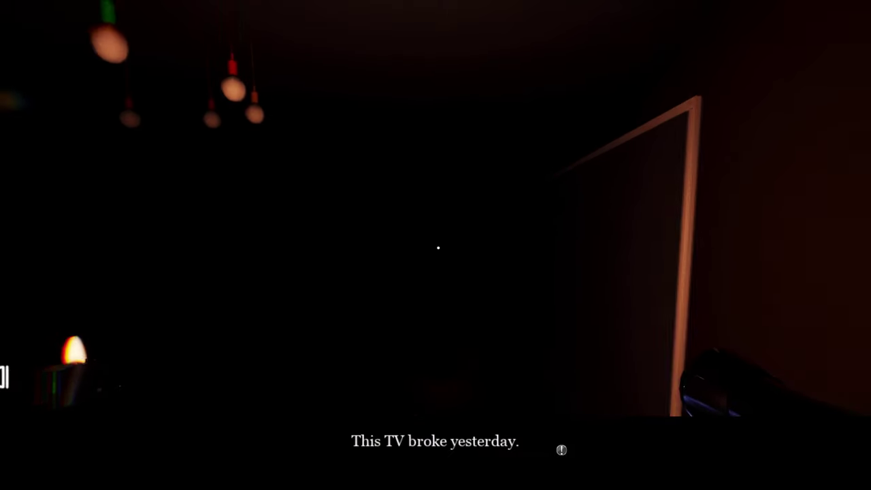
pyautogui.press('w')
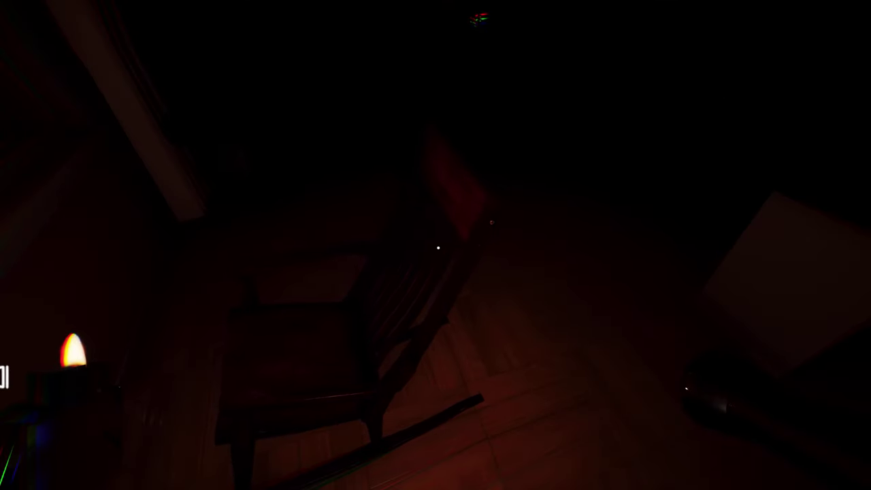
pyautogui.press('w')
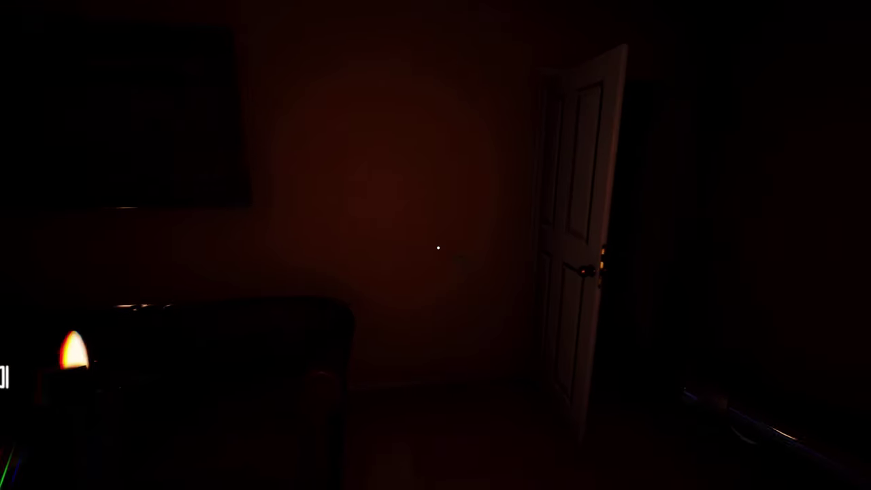
pyautogui.press('w')
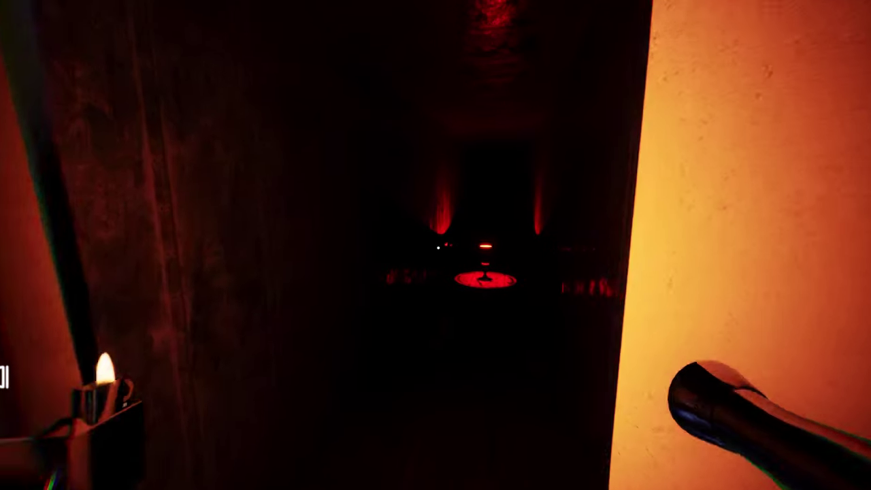
pyautogui.press('w')
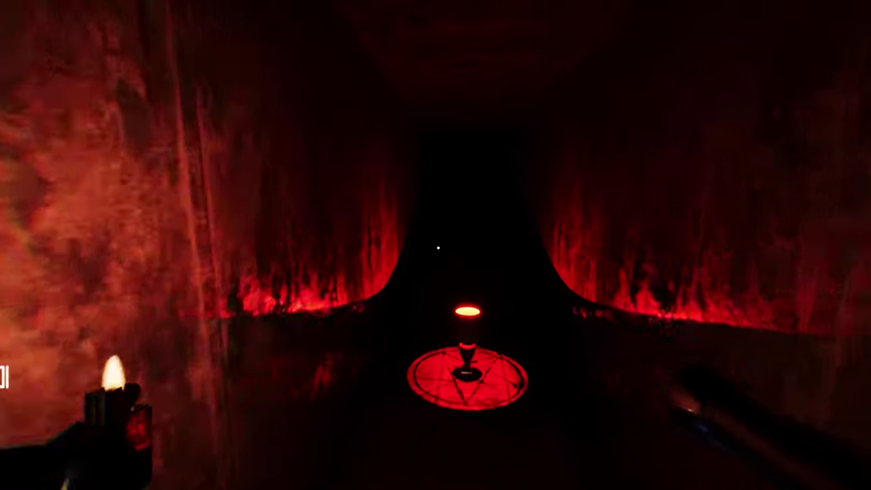
pyautogui.press('w')
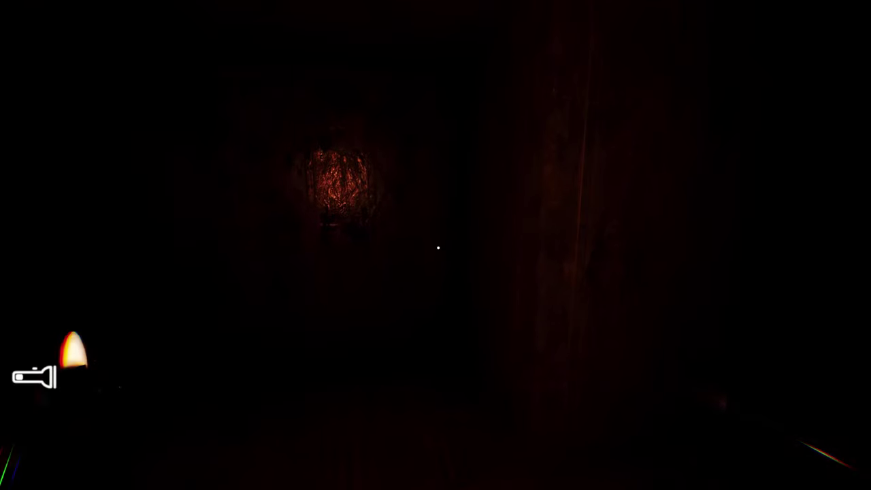
pyautogui.press('w')
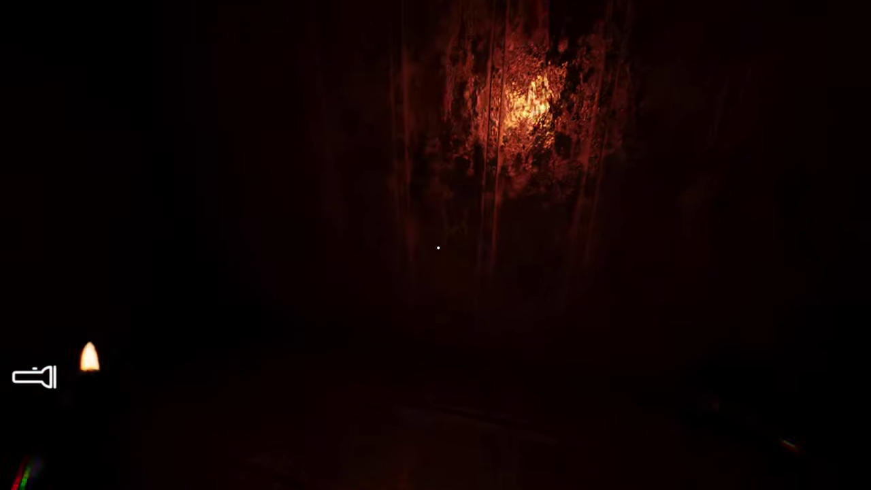
pyautogui.press('w')
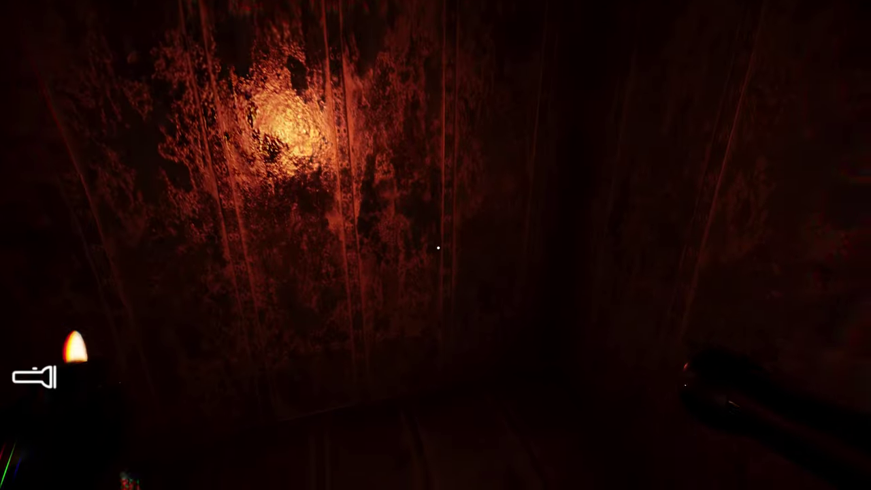
pyautogui.press('w')
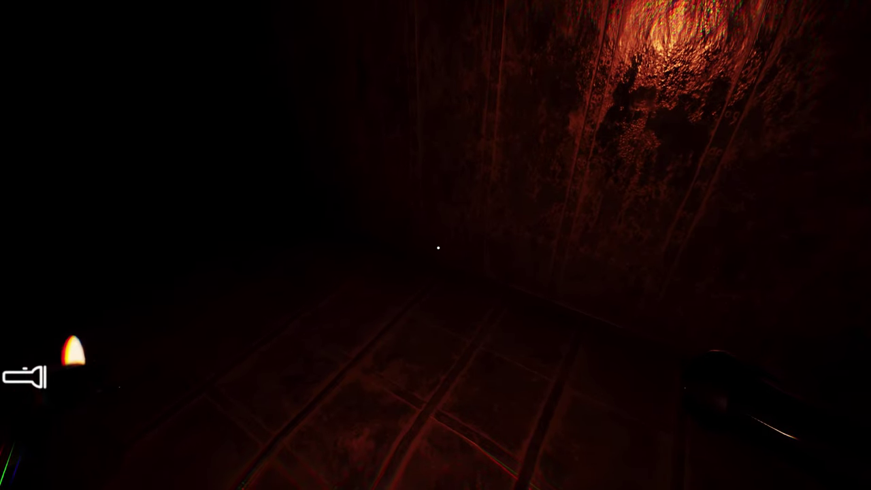
pyautogui.press('w')
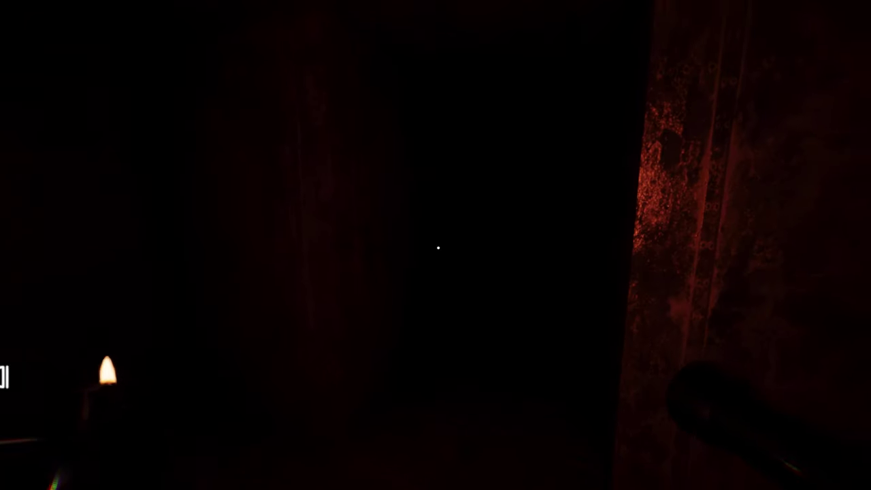
pyautogui.press('w')
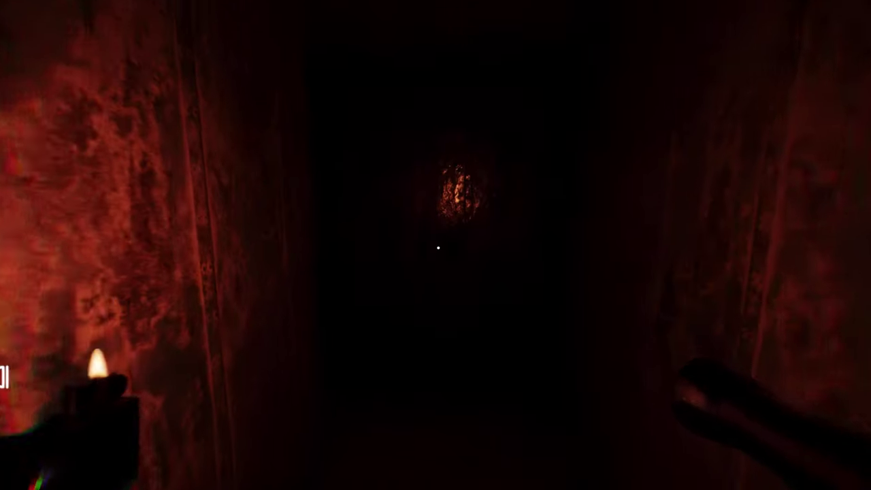
pyautogui.press('w')
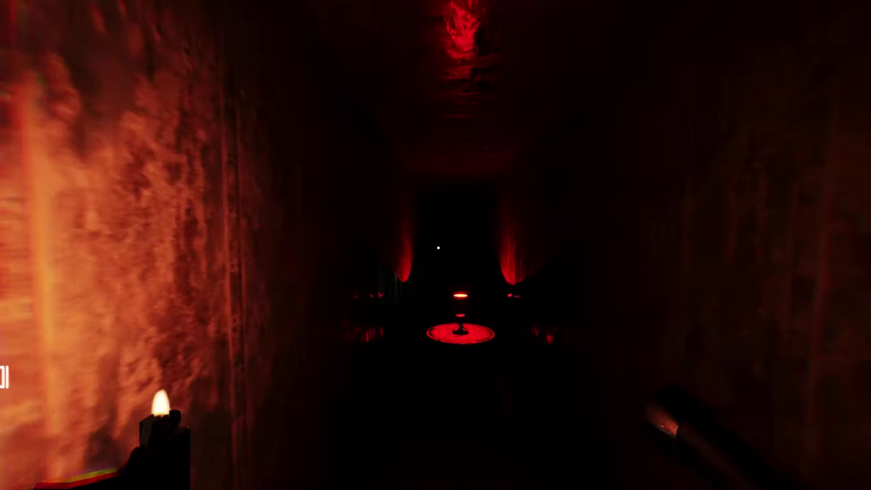
pyautogui.press('w')
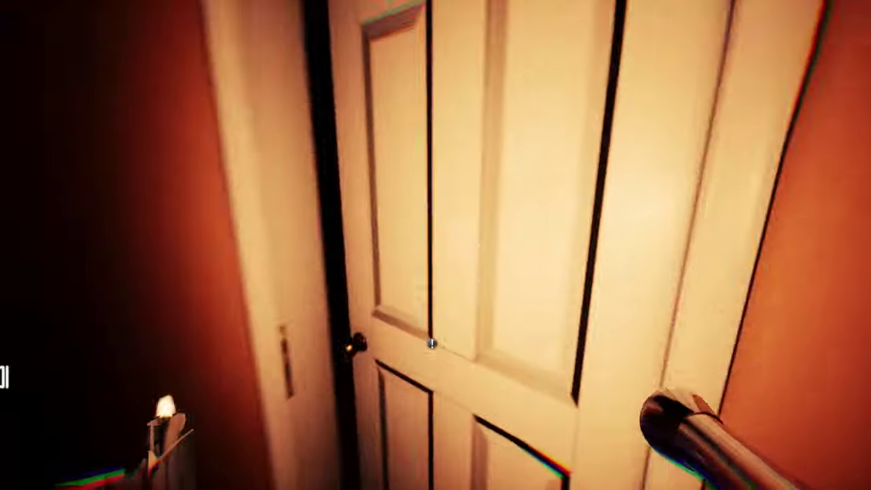
pyautogui.press('w')
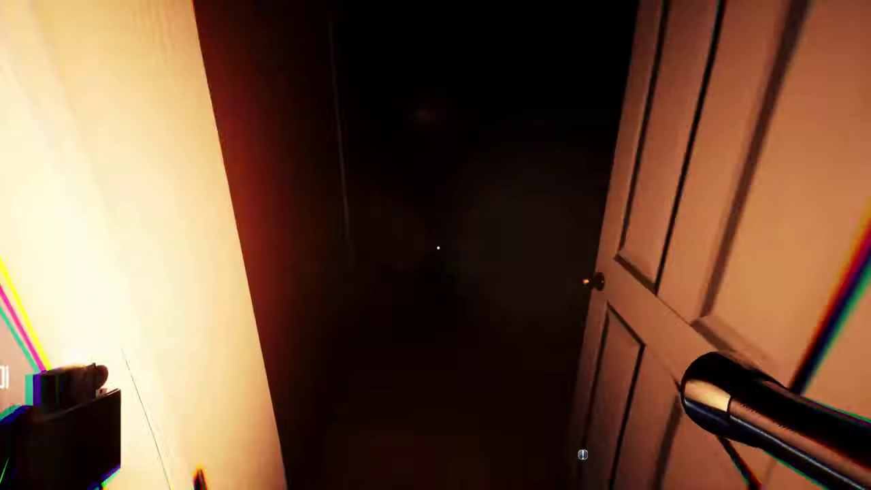
pyautogui.press('w')
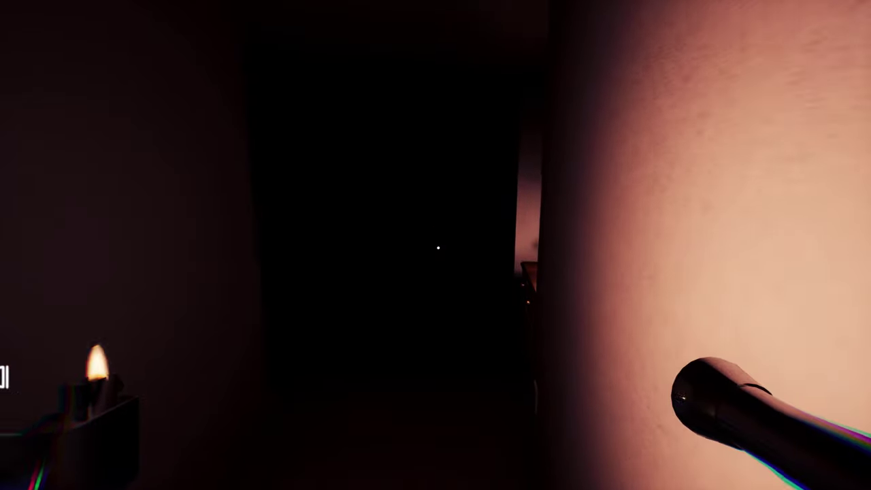
pyautogui.press('w')
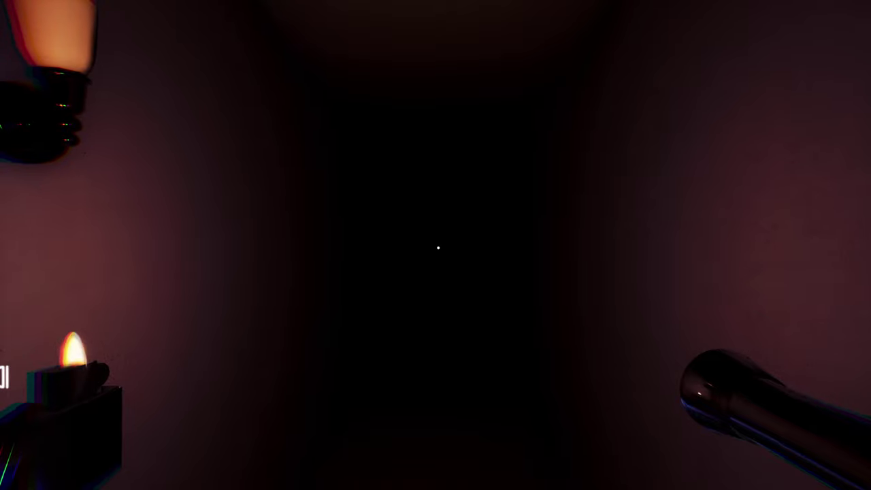
pyautogui.press('w')
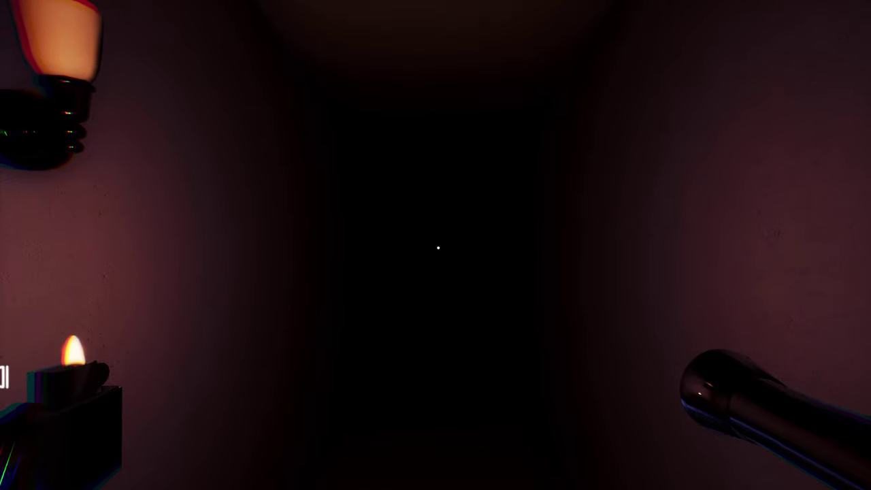